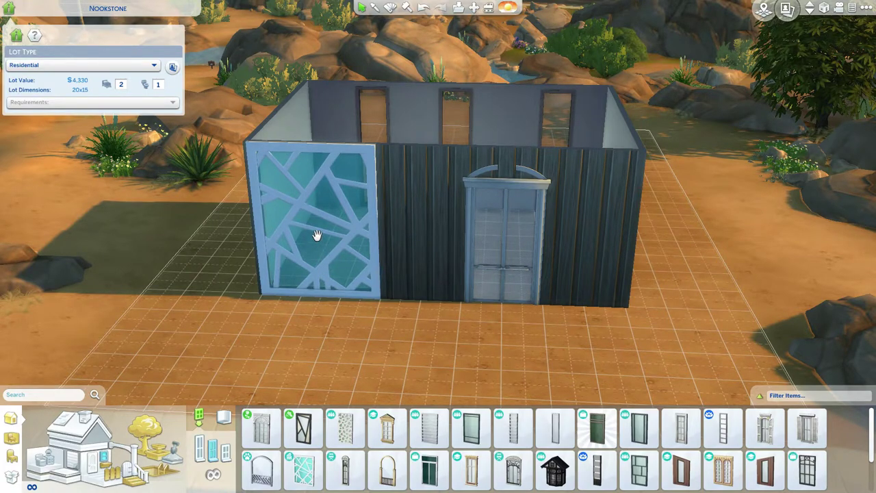
# Cancel the Old Schoolhouse Window and pick up the Scattered Panes glass panel instead
pyautogui.click(389, 430)
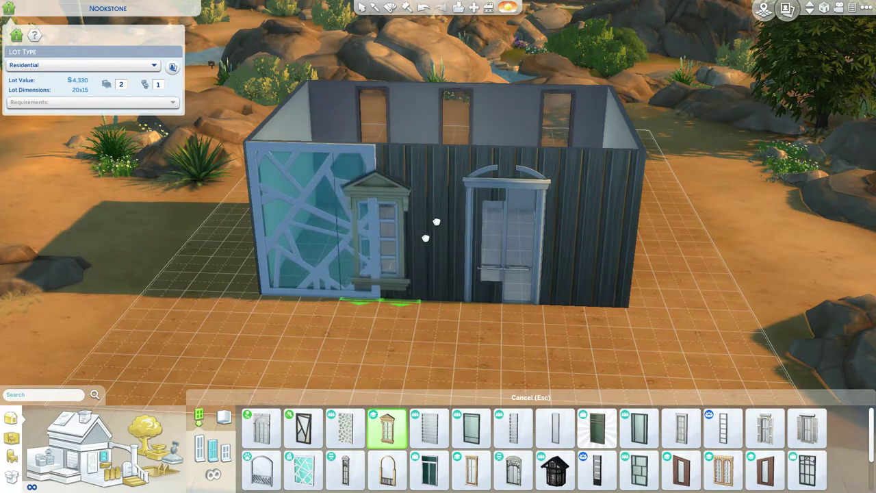
pyautogui.press('Escape')
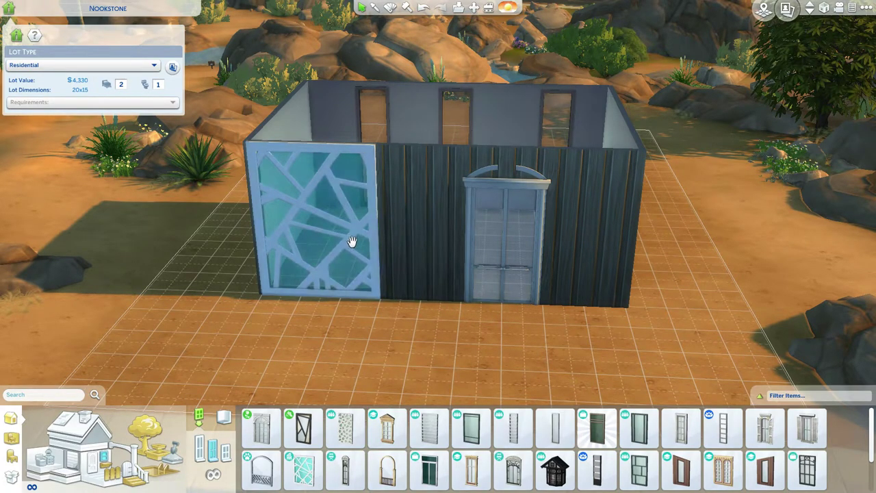
pyautogui.click(347, 244)
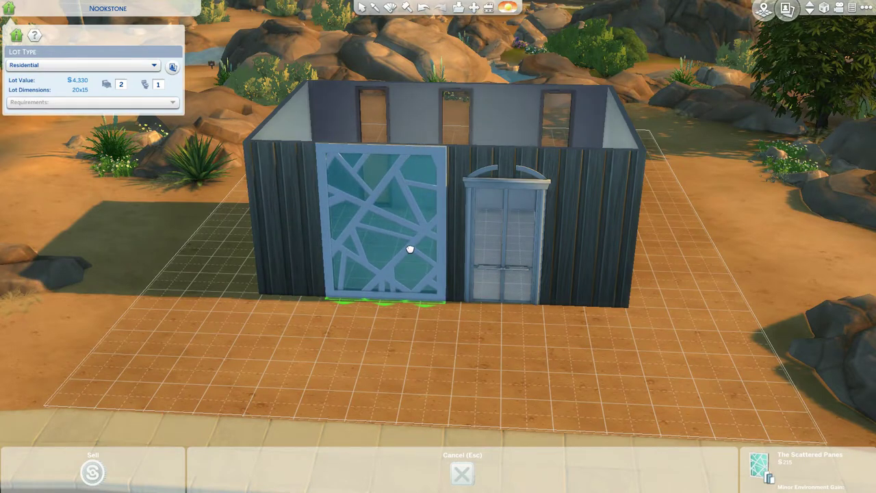
# Butt the Two Curves Double Door against the Scattered Panes panel, resetting the panel at the left end
pyautogui.click(479, 249)
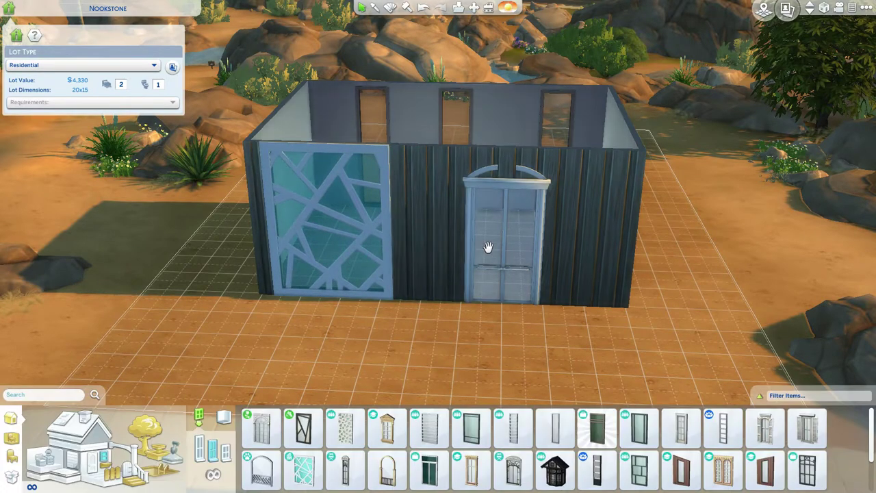
pyautogui.click(498, 288)
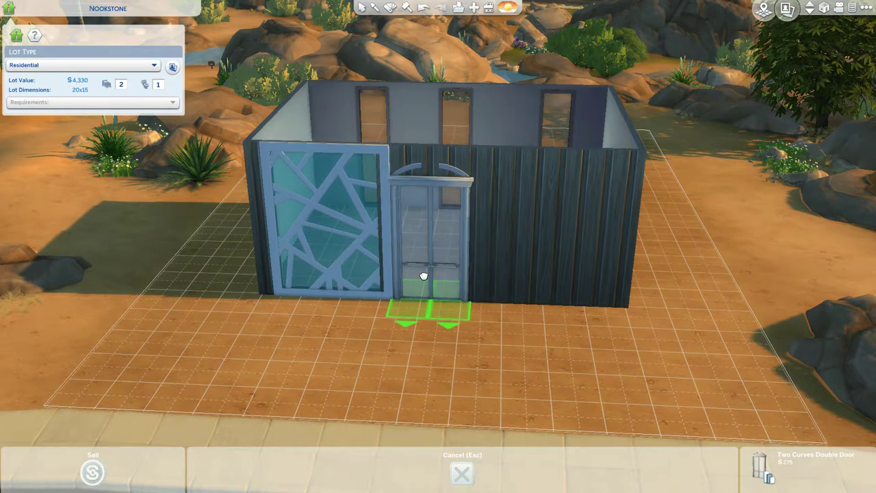
pyautogui.click(369, 273)
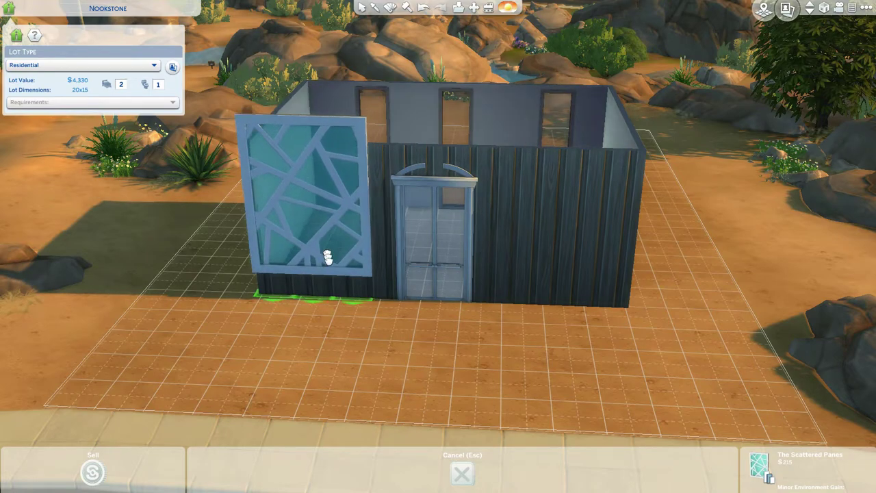
pyautogui.click(336, 277)
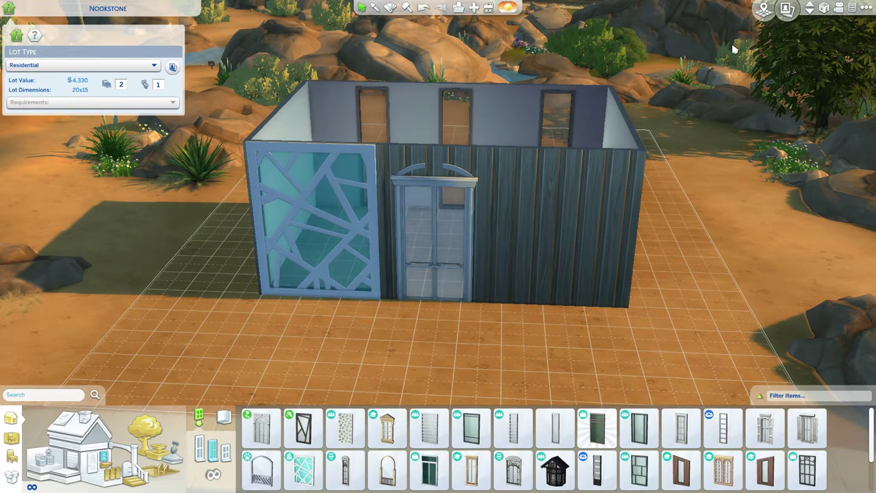
# Exit Build mode to the Newcrest world map showing Ridgeline Drive
pyautogui.click(763, 10)
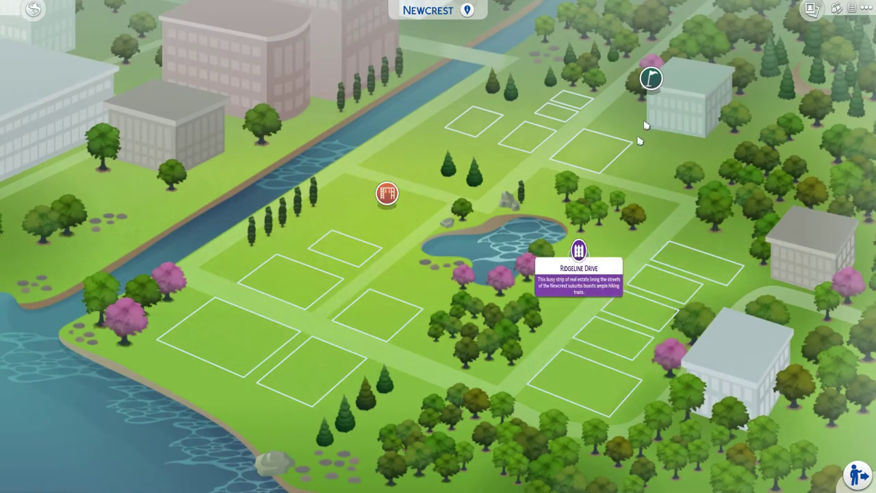
# View the Willow Creek and Magnolia Promenade world maps from the world list
pyautogui.click(33, 11)
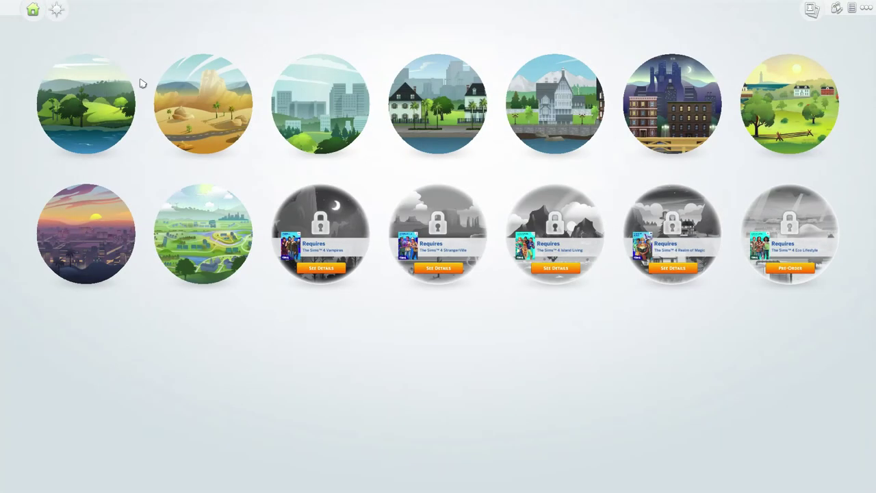
pyautogui.click(89, 121)
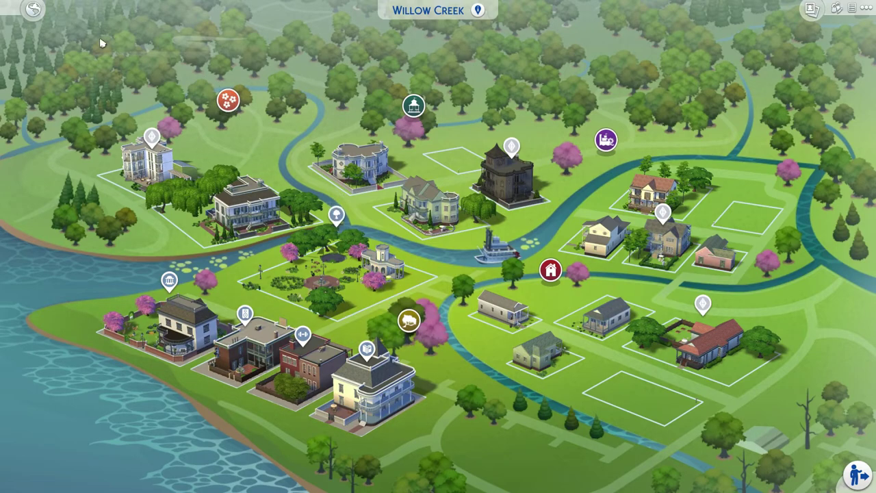
pyautogui.click(33, 9)
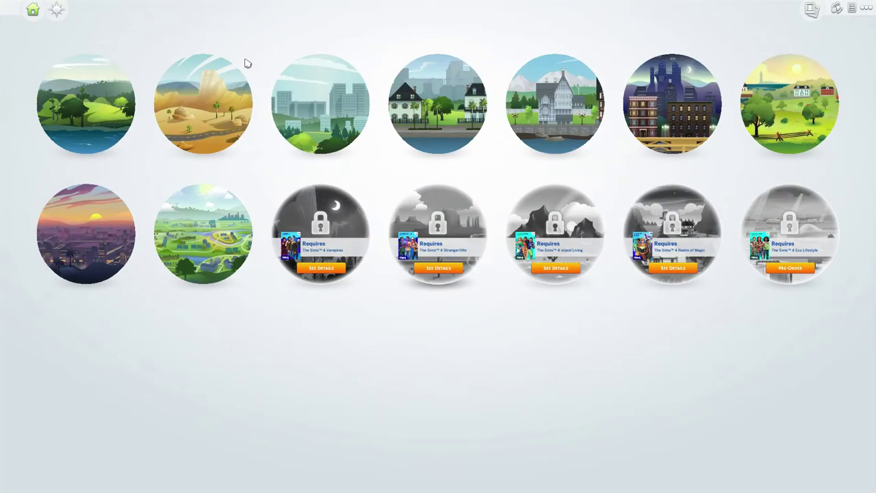
pyautogui.click(402, 119)
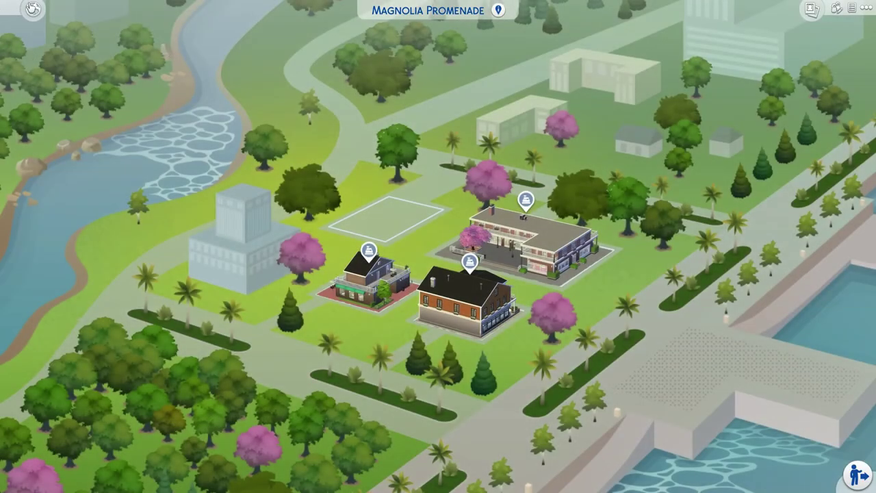
# View the Windenburg map, then open the Oasis Springs world map
pyautogui.click(33, 8)
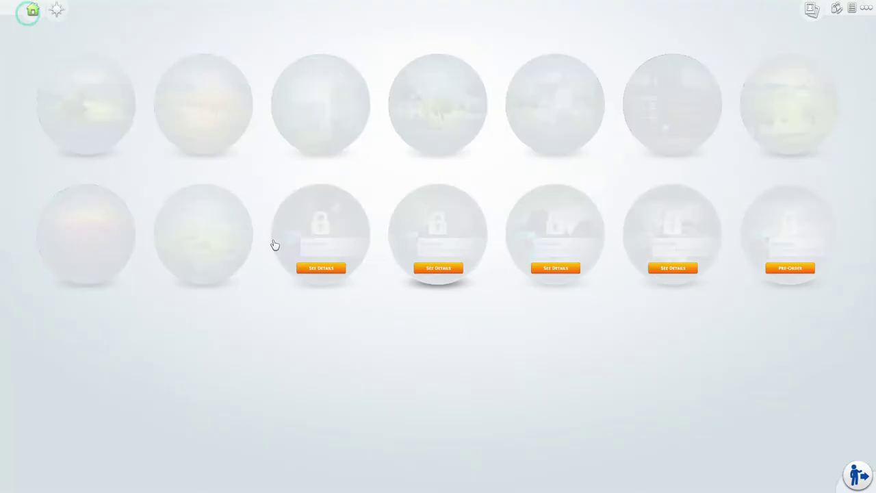
pyautogui.click(565, 117)
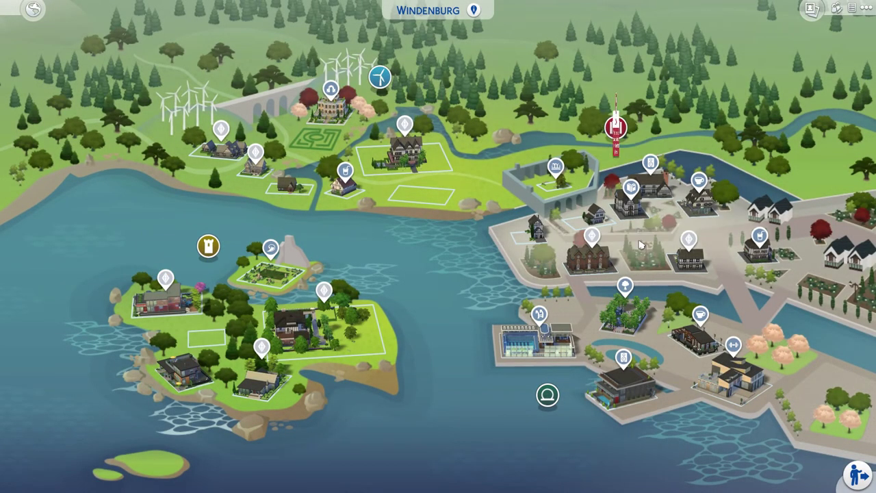
pyautogui.click(32, 9)
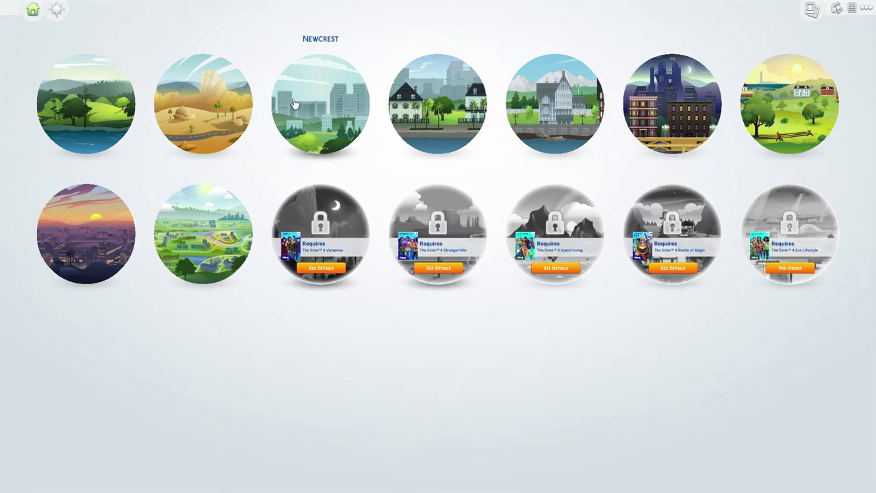
pyautogui.click(202, 112)
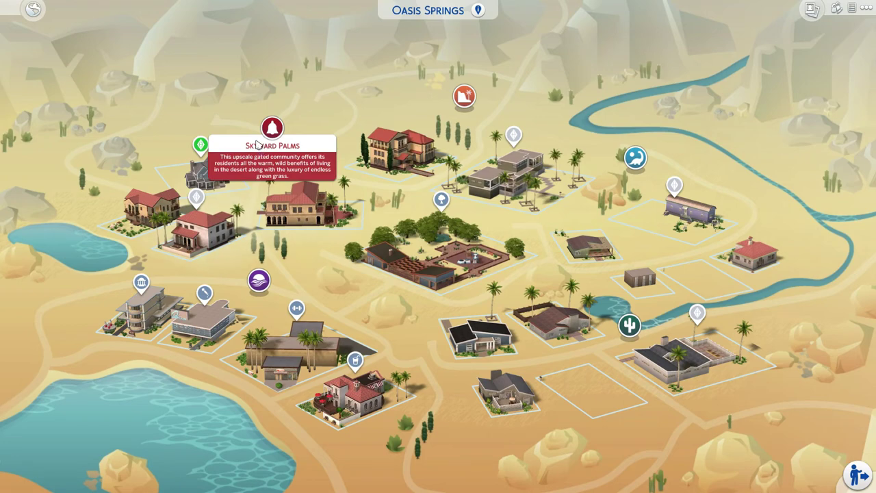
pyautogui.click(37, 12)
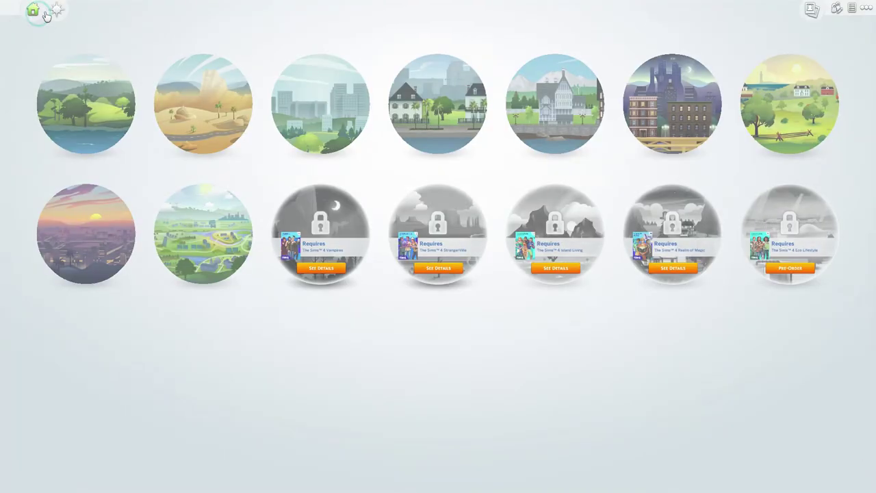